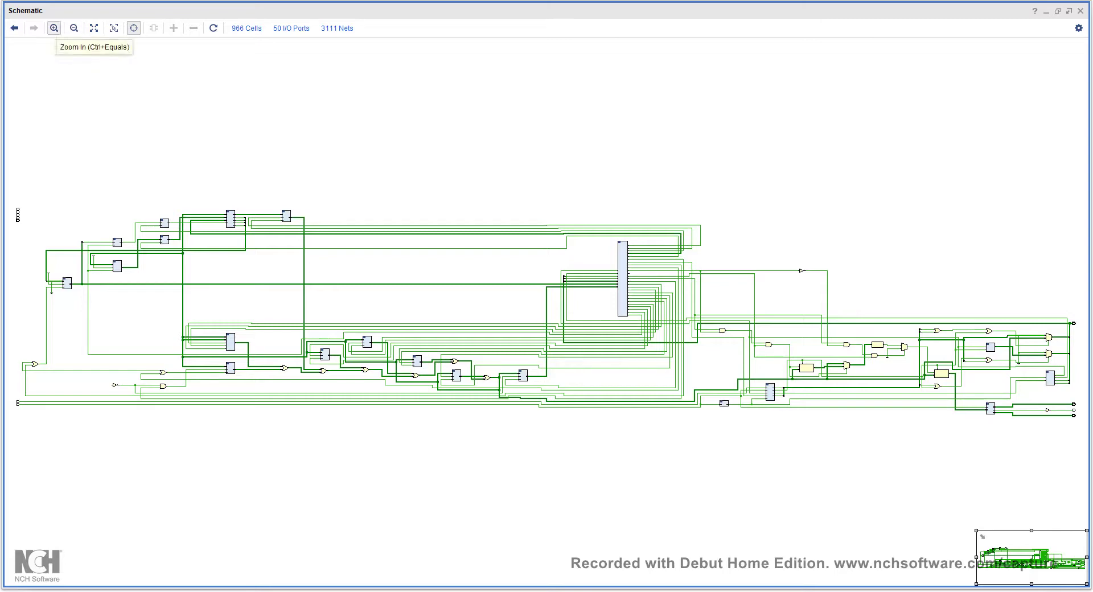
Expand the FLAGS register in the schematic, together with the byte and enabler blocks inside it.
click(54, 28)
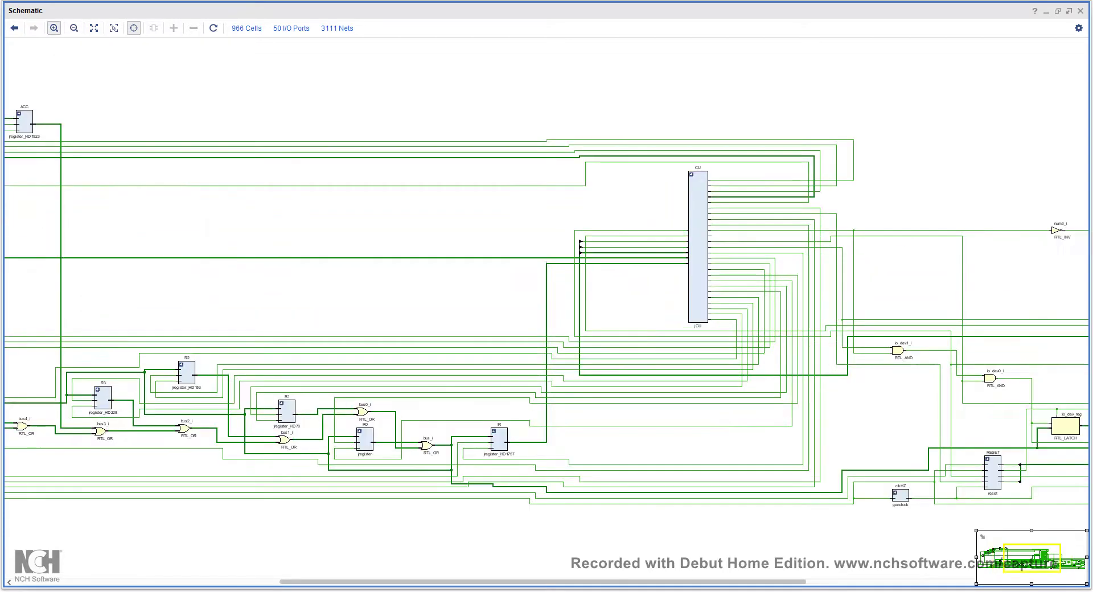
click(54, 28)
drag(1032, 559, 995, 553)
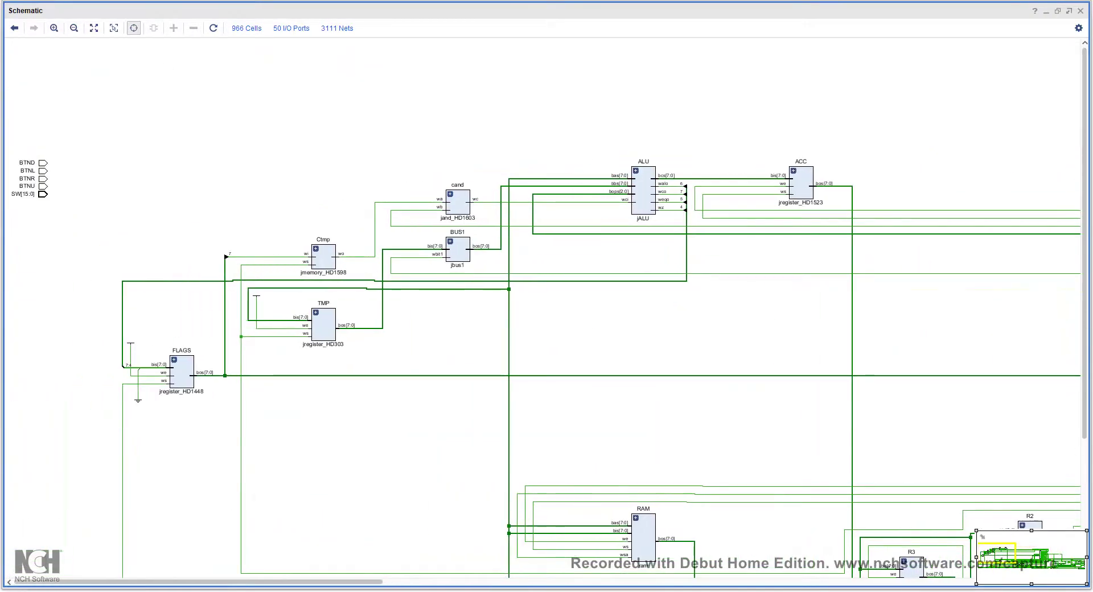
click(54, 27)
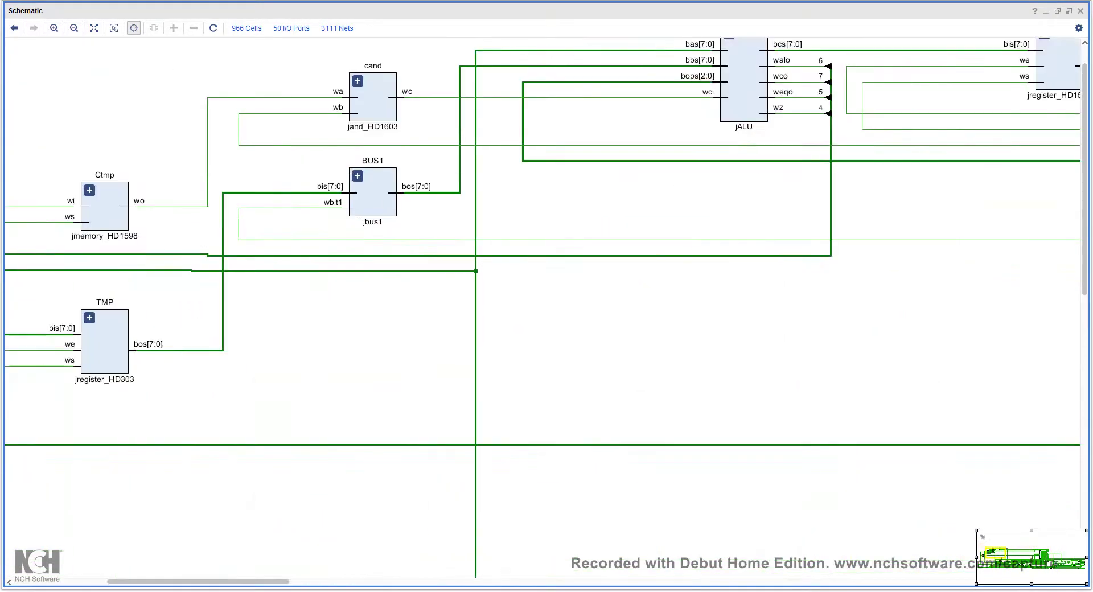
drag(996, 553, 990, 553)
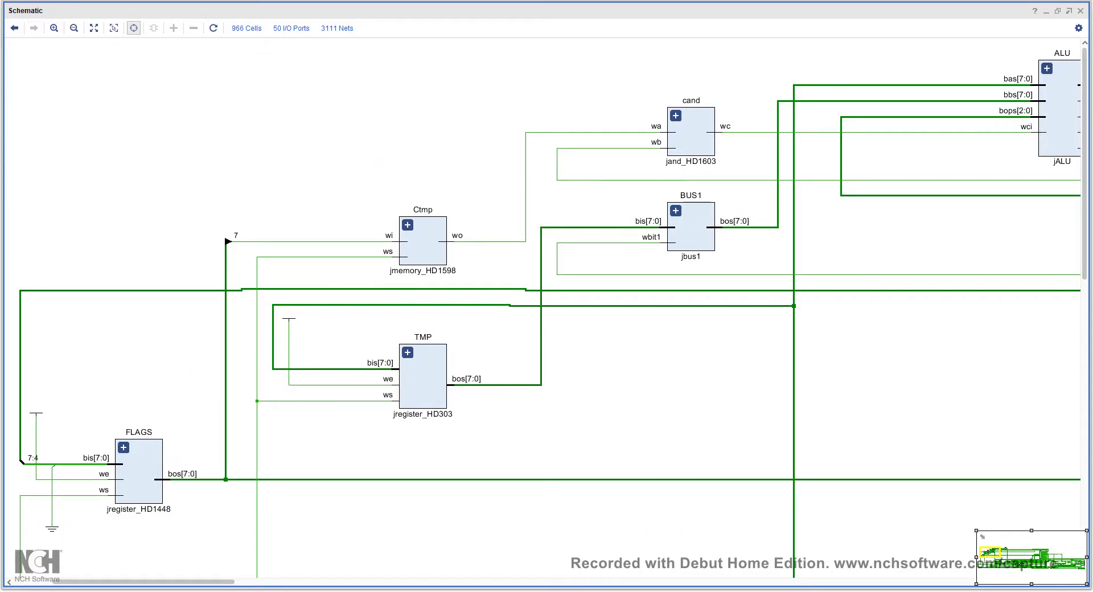
drag(990, 554, 991, 559)
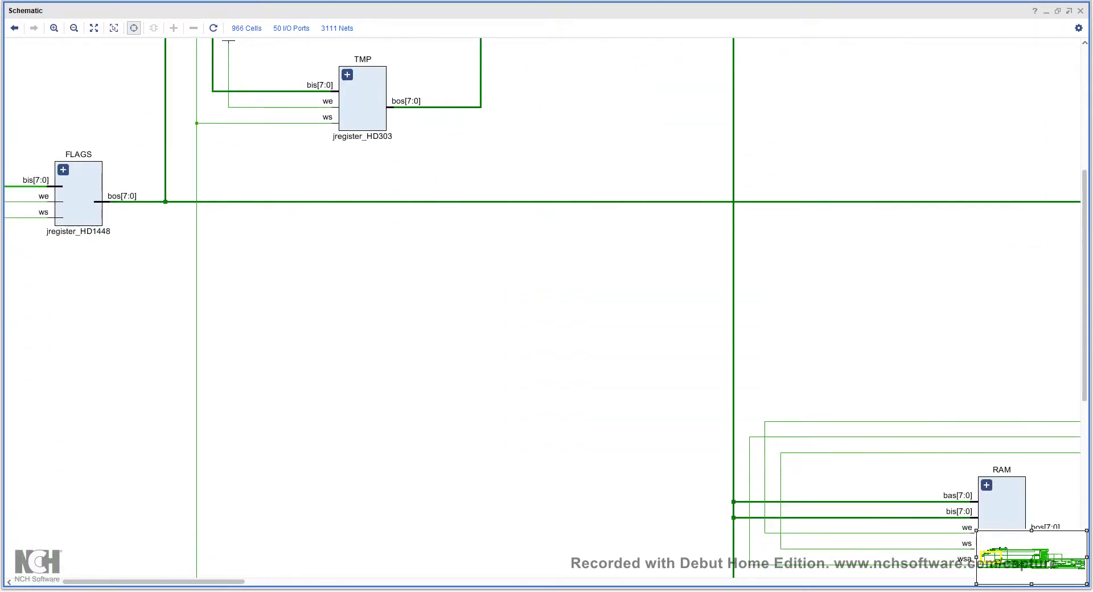
click(63, 169)
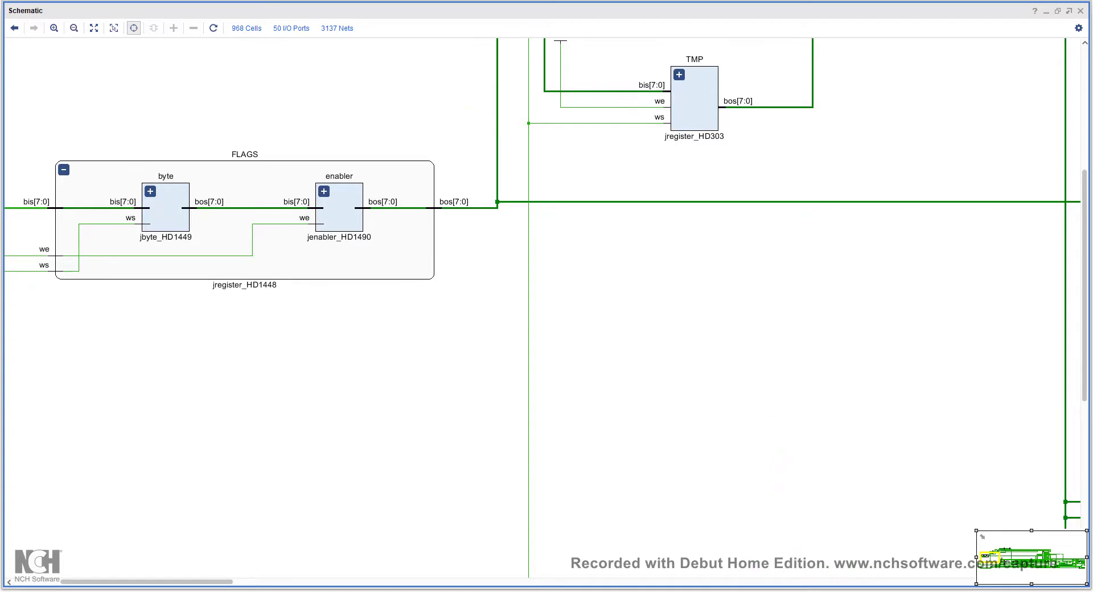
click(150, 192)
click(545, 199)
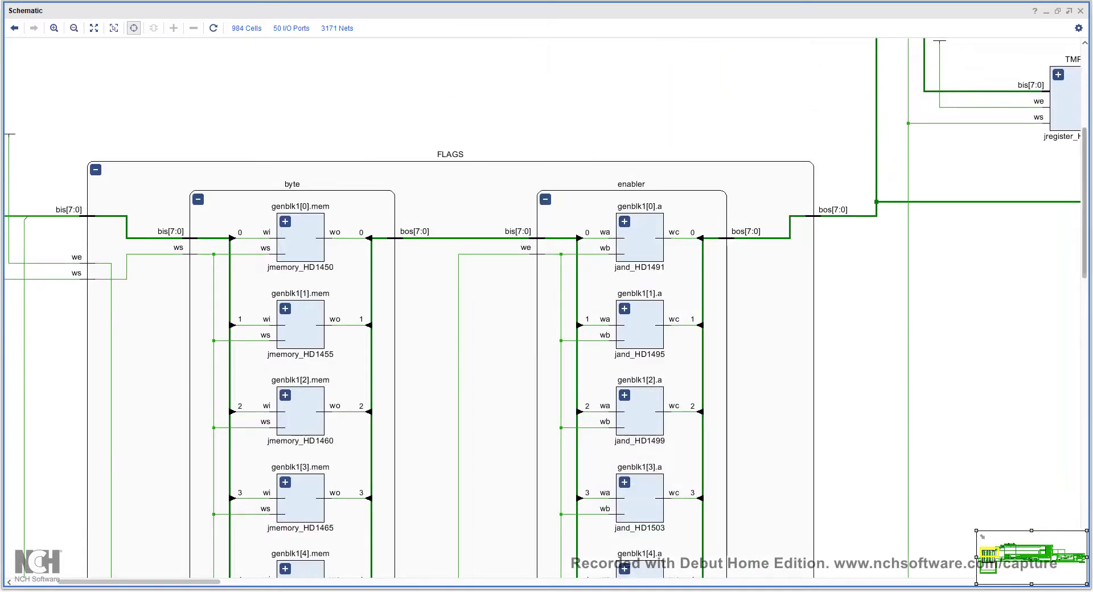
Look through the byte and enabler bit cells in FLAGS, and expand genblk1[0].mem and its nand1 gate.
drag(1084, 203, 1084, 248)
scroll(1084, 205, down, 10)
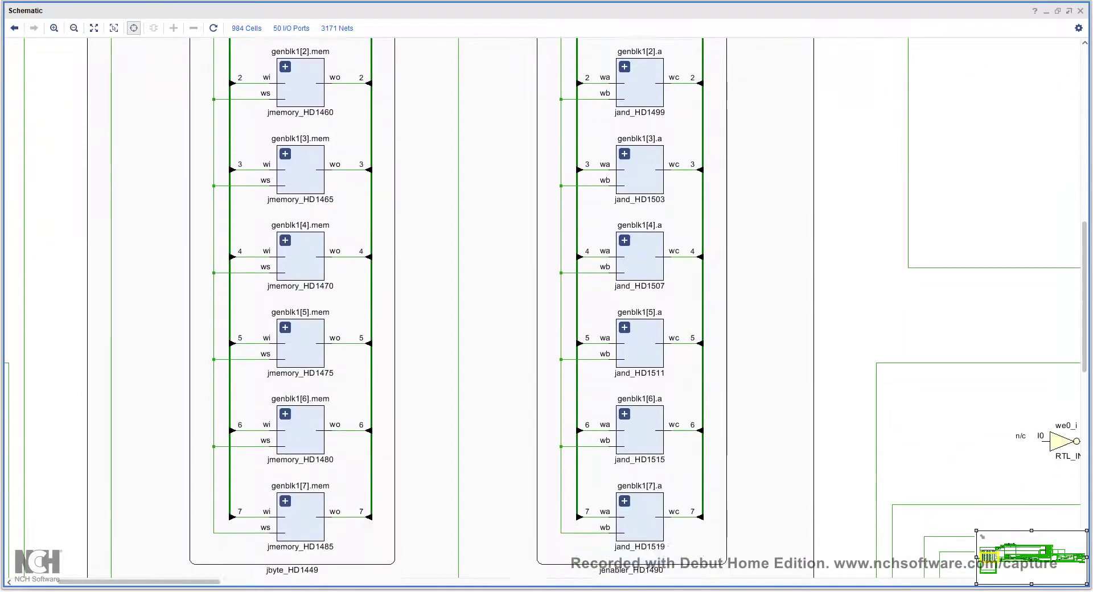
scroll(1085, 205, up, 11)
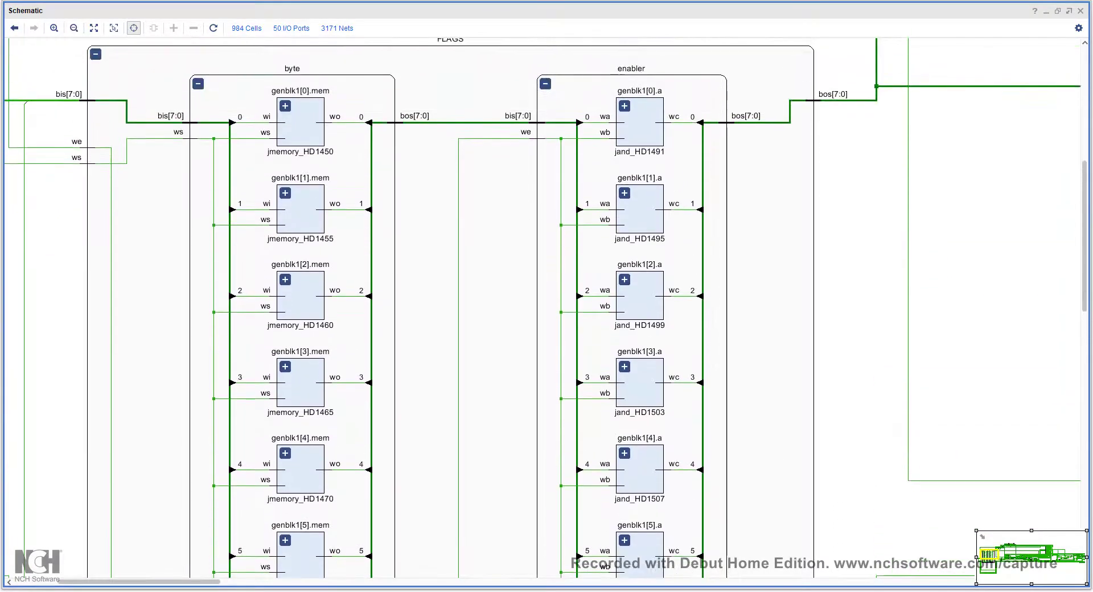
click(285, 106)
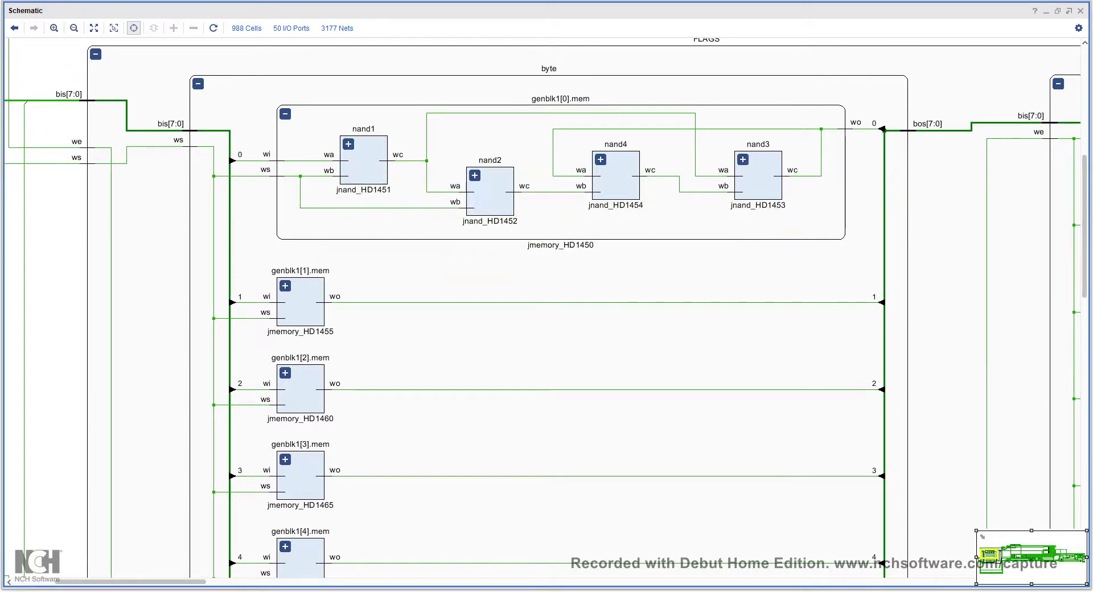
click(348, 145)
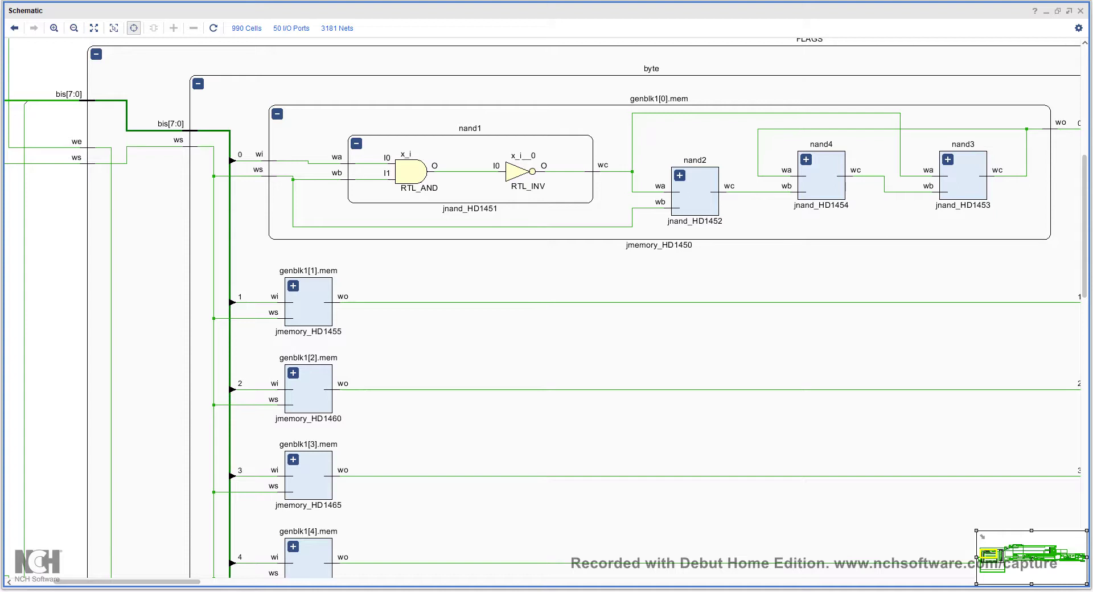
Collapse the byte block and the FLAGS register, and examine the connections around Ctmp, TMP, BUS1, ALU and ACC.
click(198, 84)
click(96, 55)
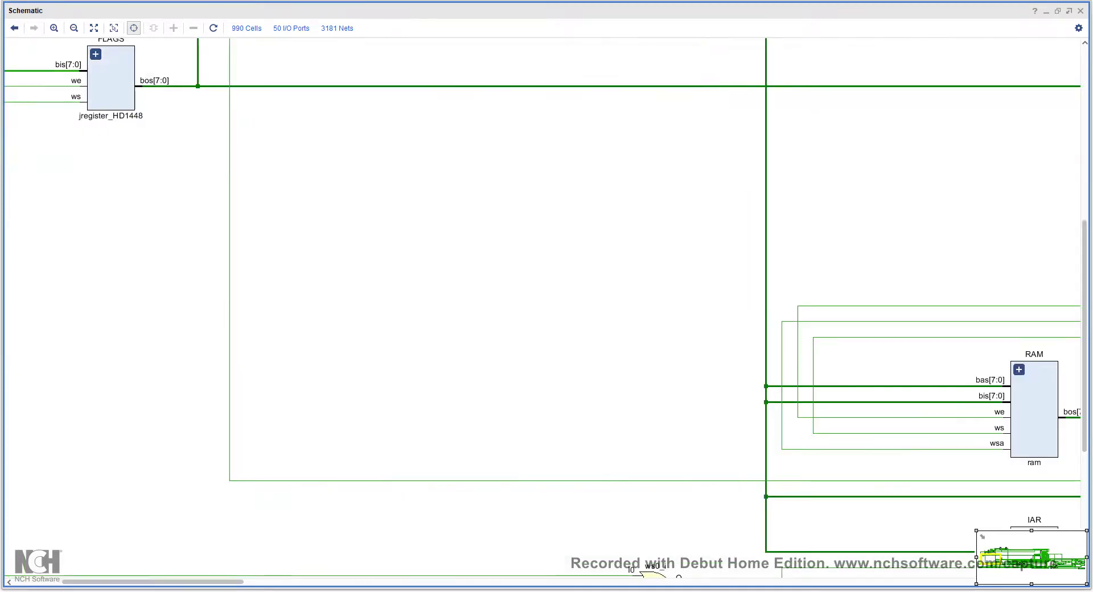
drag(991, 560, 992, 552)
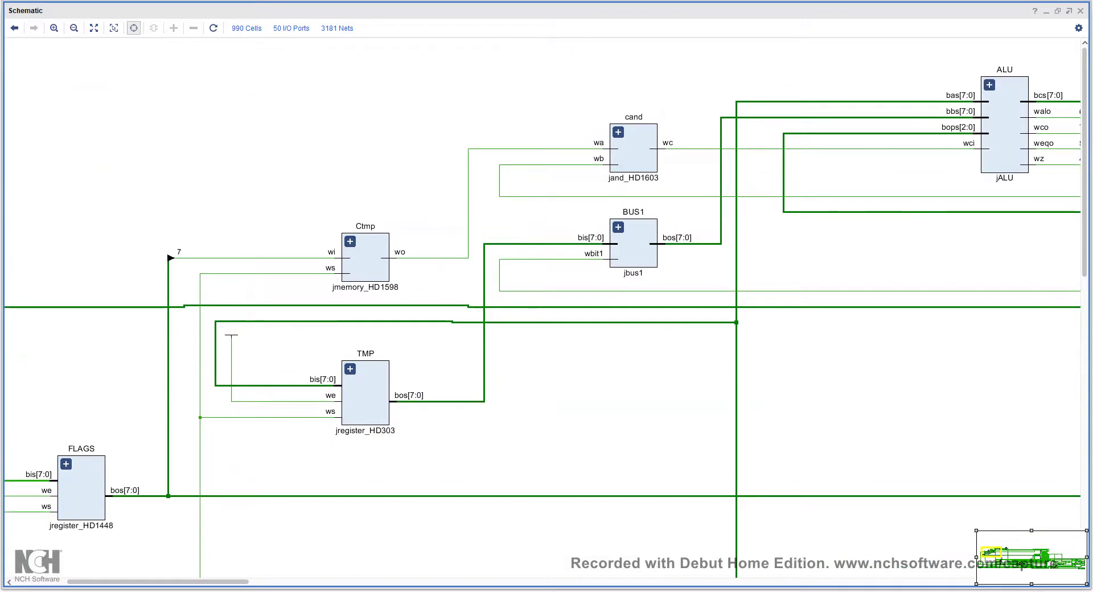
scroll(547, 308, up, 1)
scroll(546, 307, right, 6)
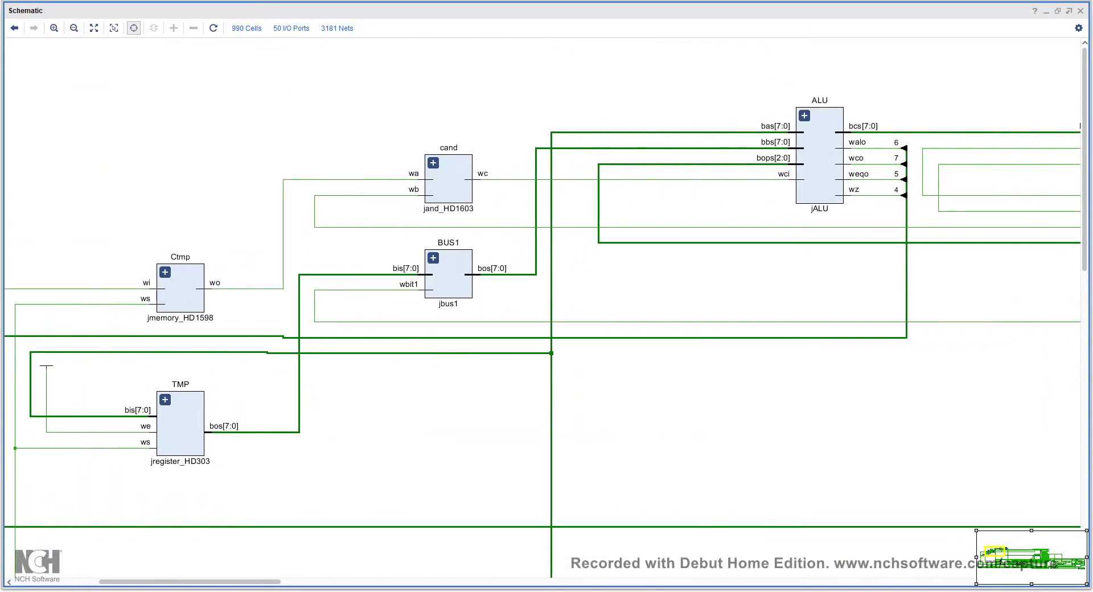
drag(995, 552, 1000, 550)
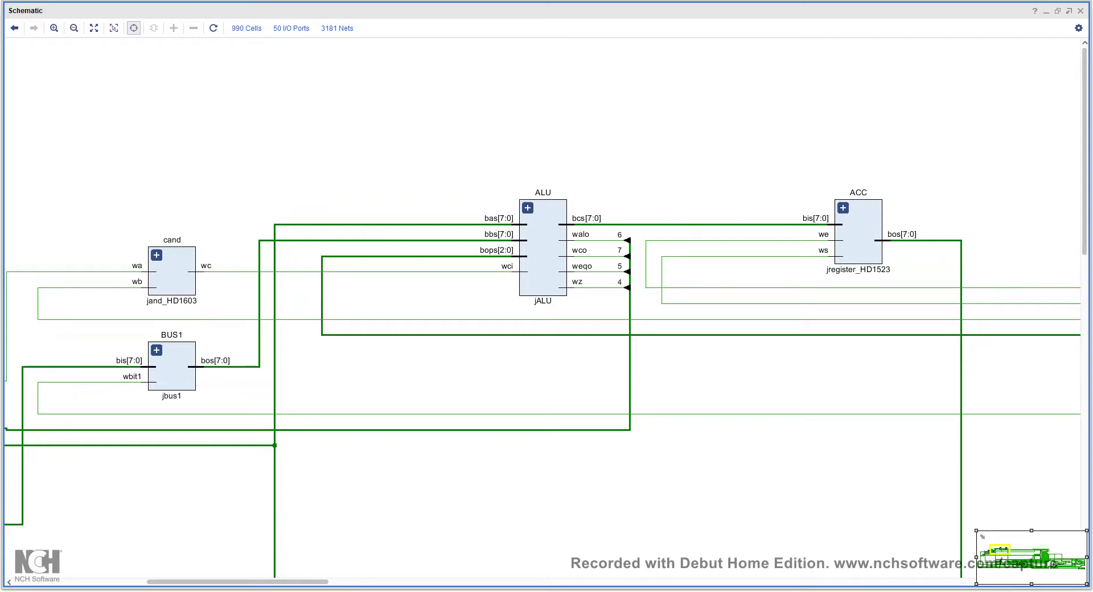
Expand the RAM block located above the IAR register.
scroll(547, 307, left, 11)
scroll(546, 307, down, 8)
scroll(547, 308, down, 5)
scroll(546, 308, right, 5)
scroll(547, 308, down, 3)
scroll(547, 307, right, 12)
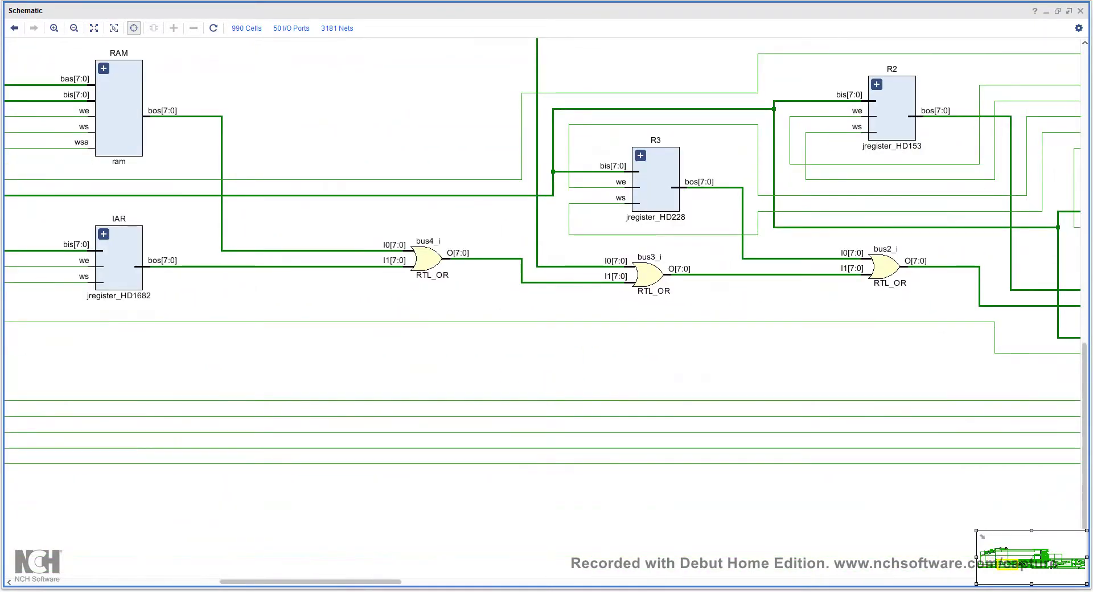
click(103, 69)
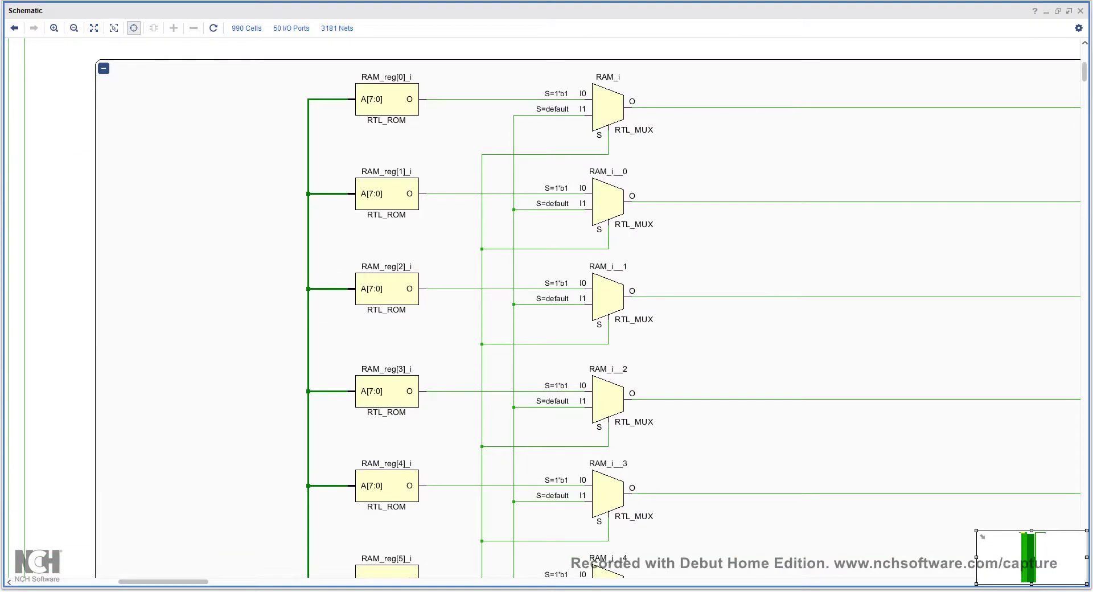
Look through the RAM's chain of ROM cells and multiplexers, and collapse the RAM block again.
drag(1084, 72, 1084, 85)
scroll(587, 312, down, 20)
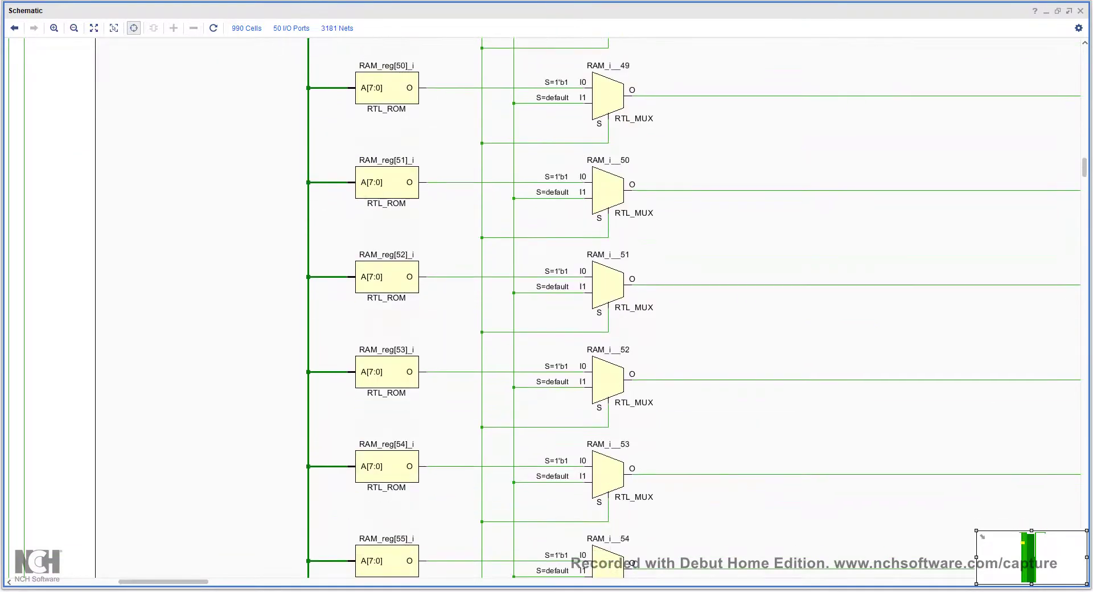
scroll(588, 313, down, 20)
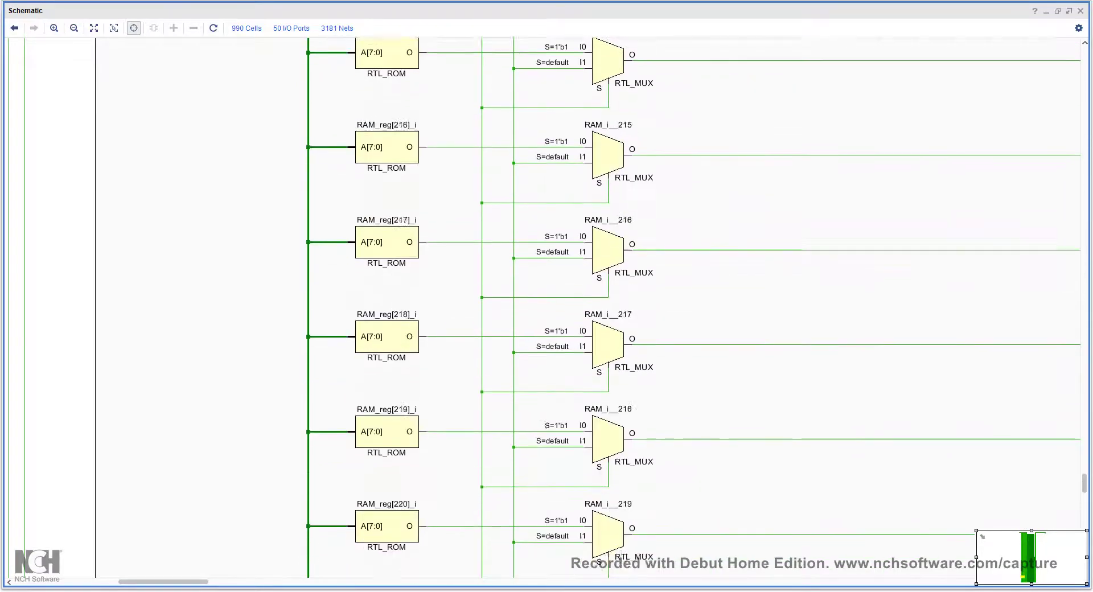
scroll(587, 312, up, 20)
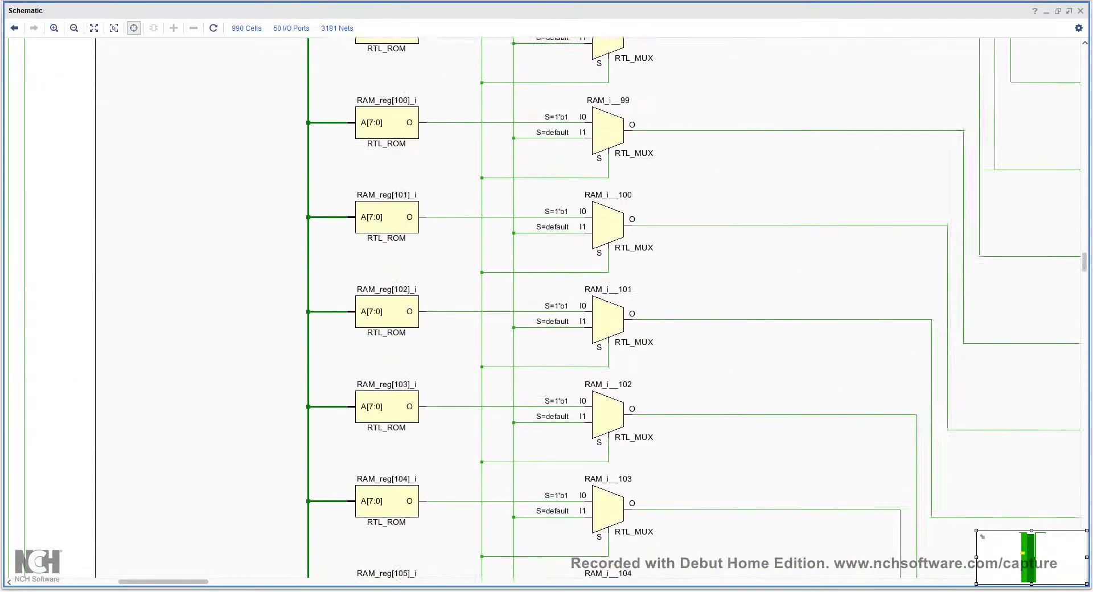
scroll(588, 313, up, 10)
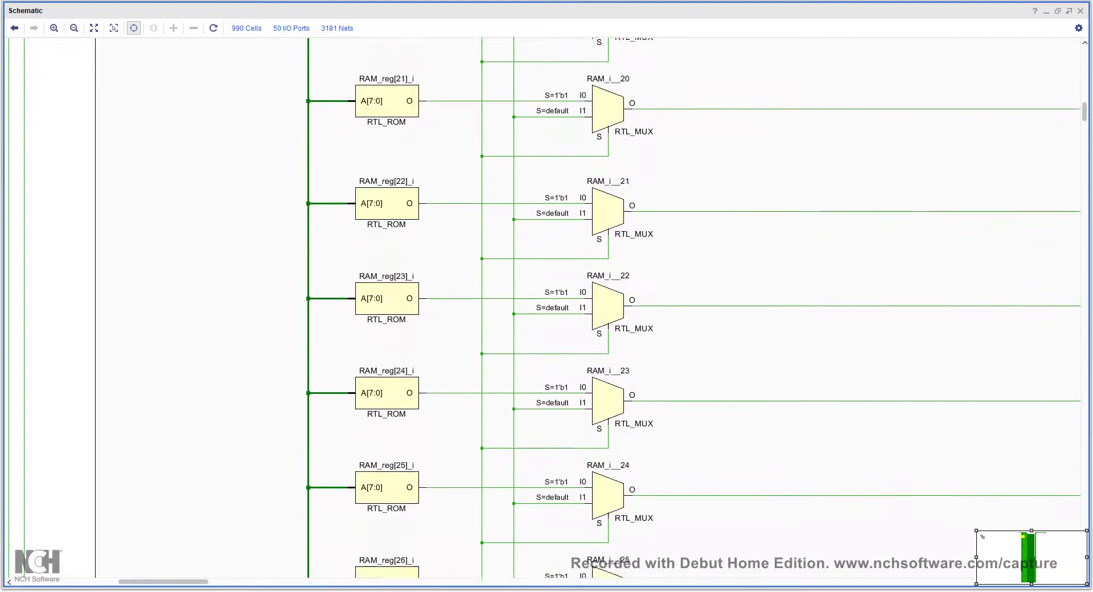
scroll(587, 312, up, 4)
scroll(588, 313, down, 3)
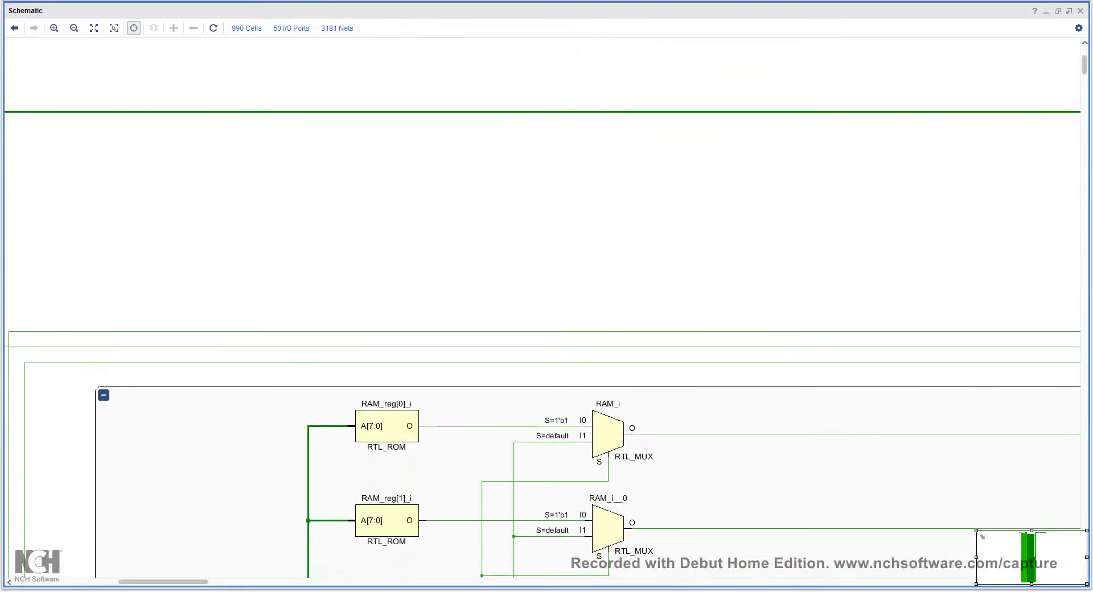
click(103, 395)
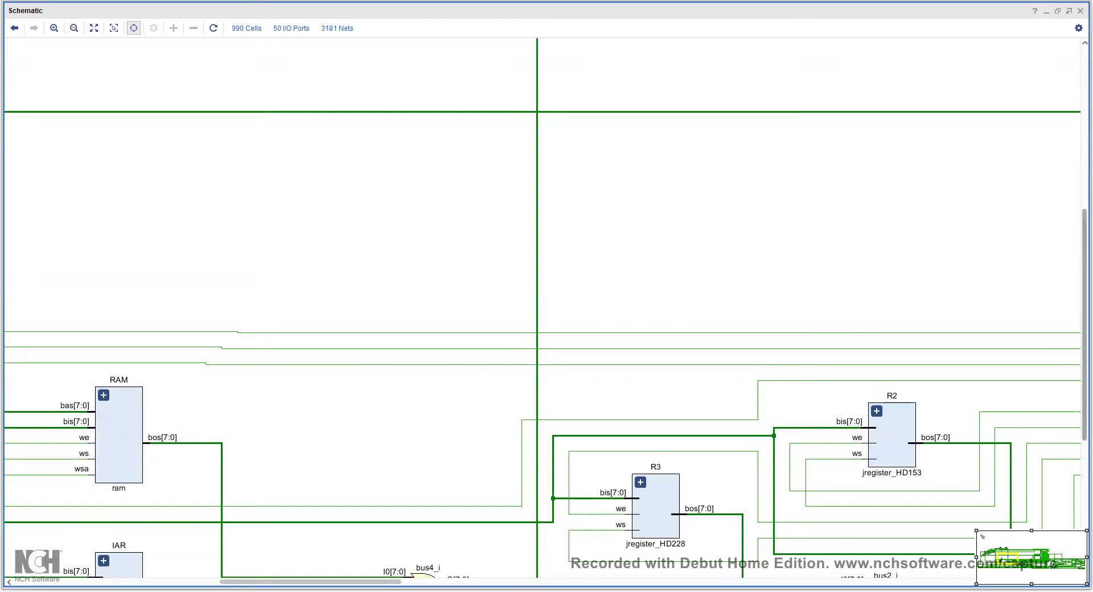
Examine how RAM, IAR and registers R3, R2, R1, R0 connect through the OR gates to the IR register.
scroll(588, 313, down, 2)
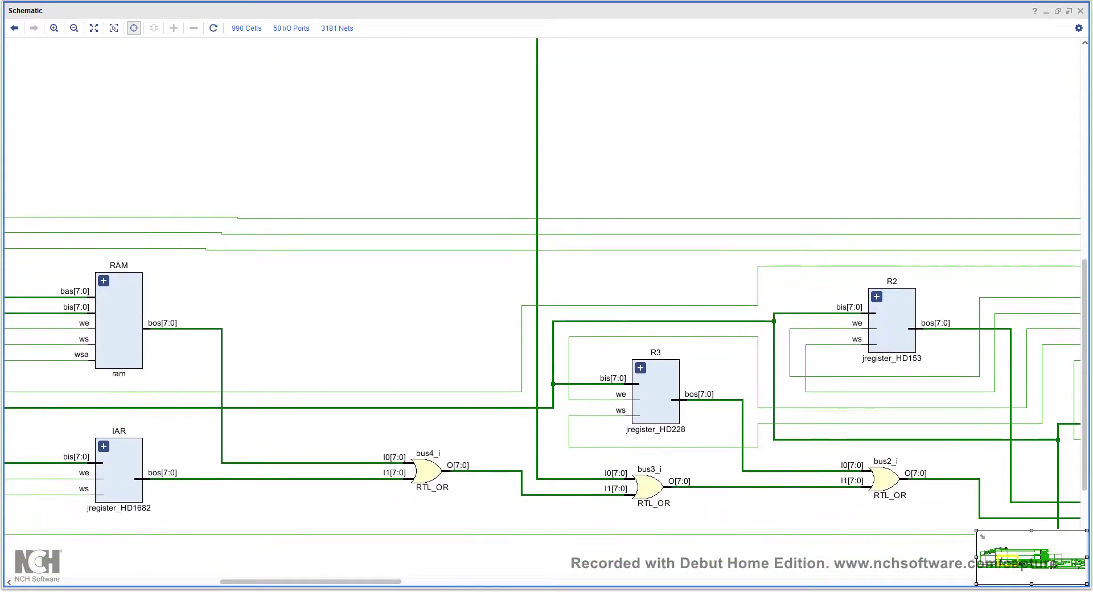
scroll(542, 311, right, 3)
scroll(542, 312, right, 6)
scroll(542, 311, right, 4)
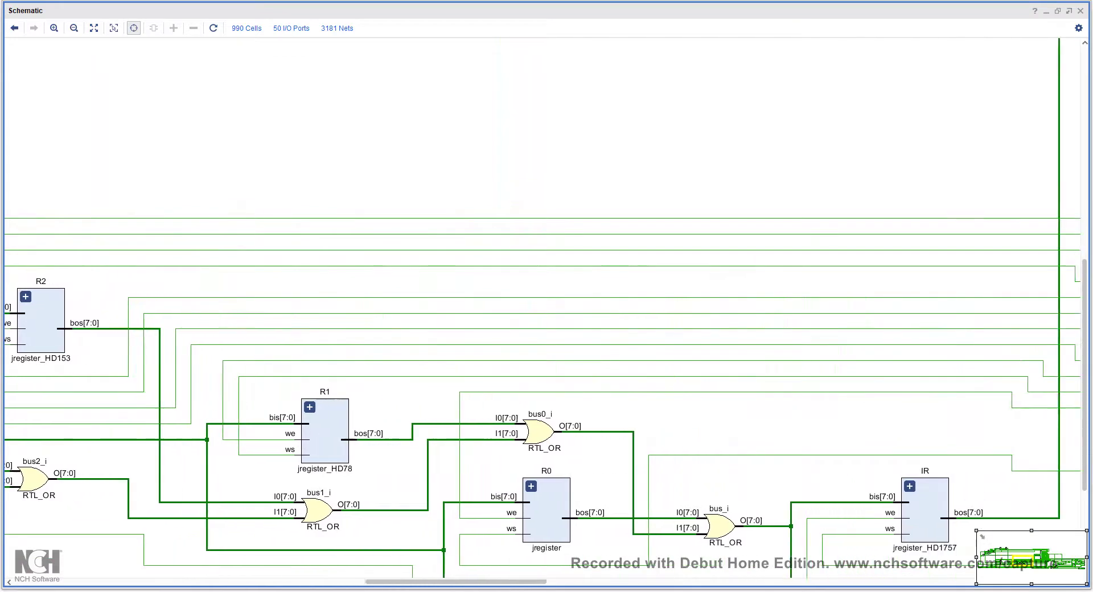
scroll(542, 312, right, 2)
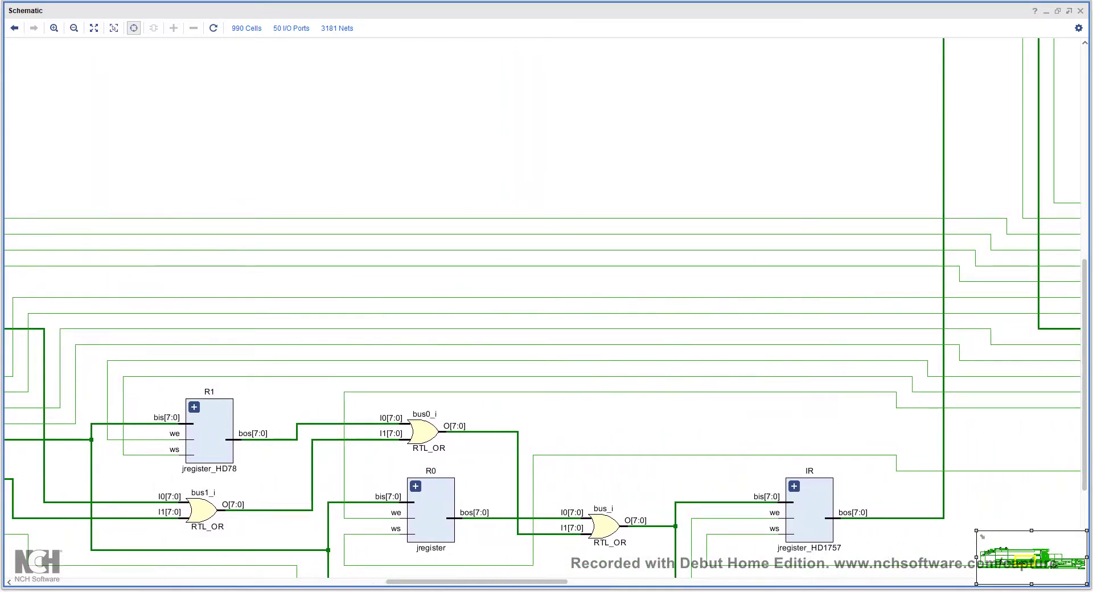
scroll(542, 312, down, 3)
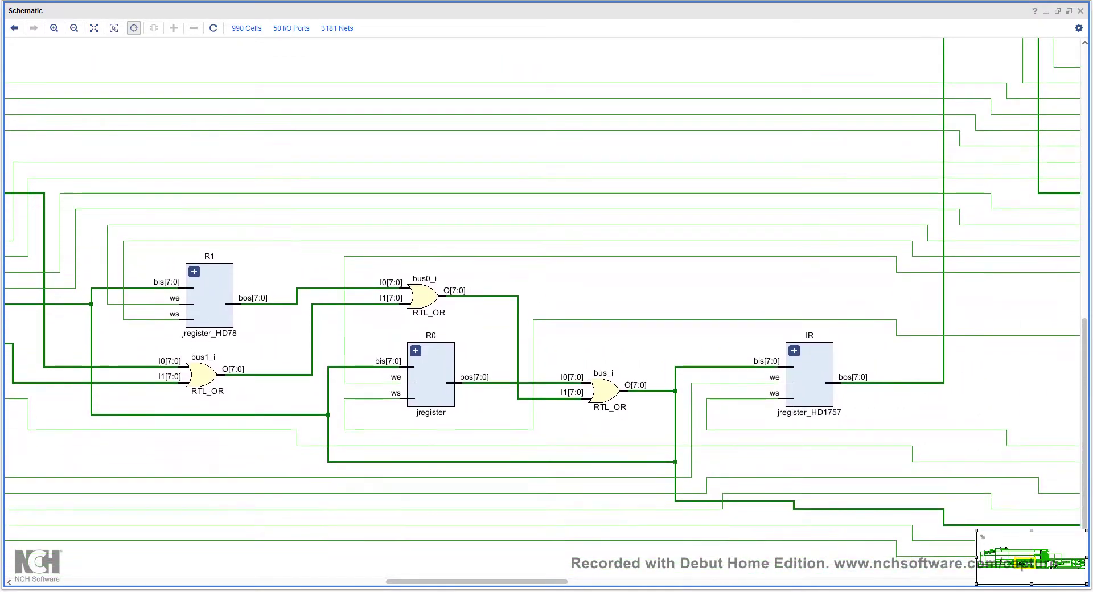
Expand the CLOCK block near the LED[15:0] output to examine its internal logic, and collapse it again.
drag(476, 581, 967, 581)
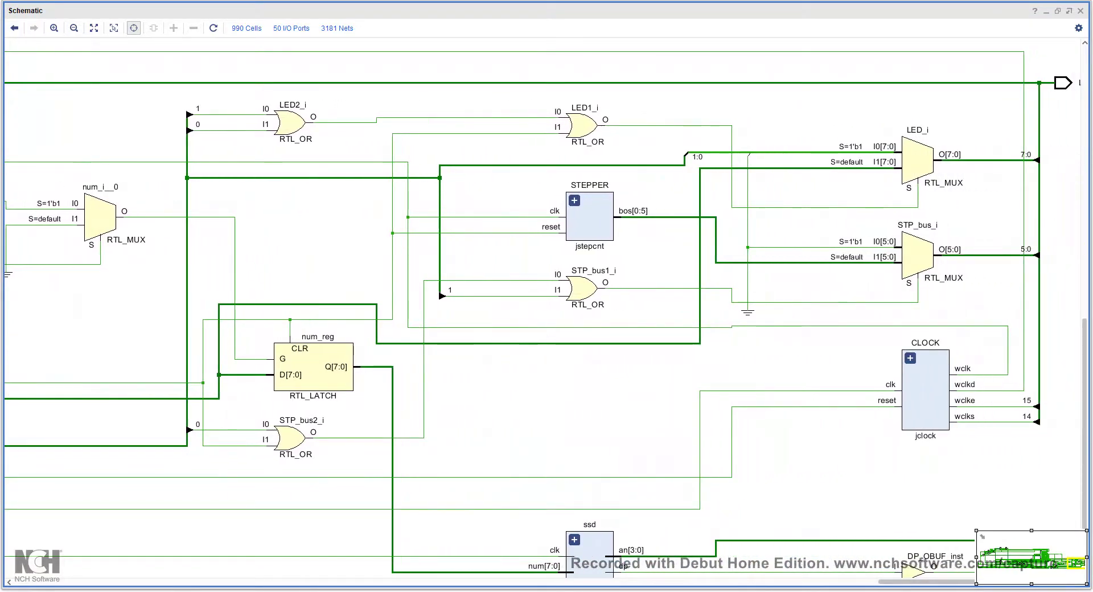
drag(968, 581, 978, 581)
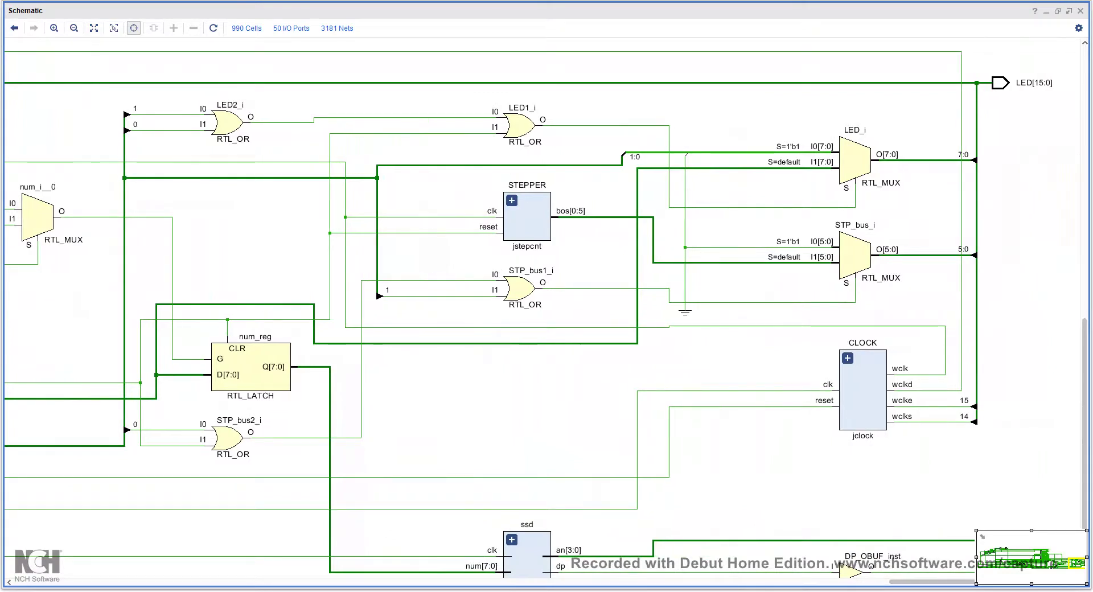
click(848, 358)
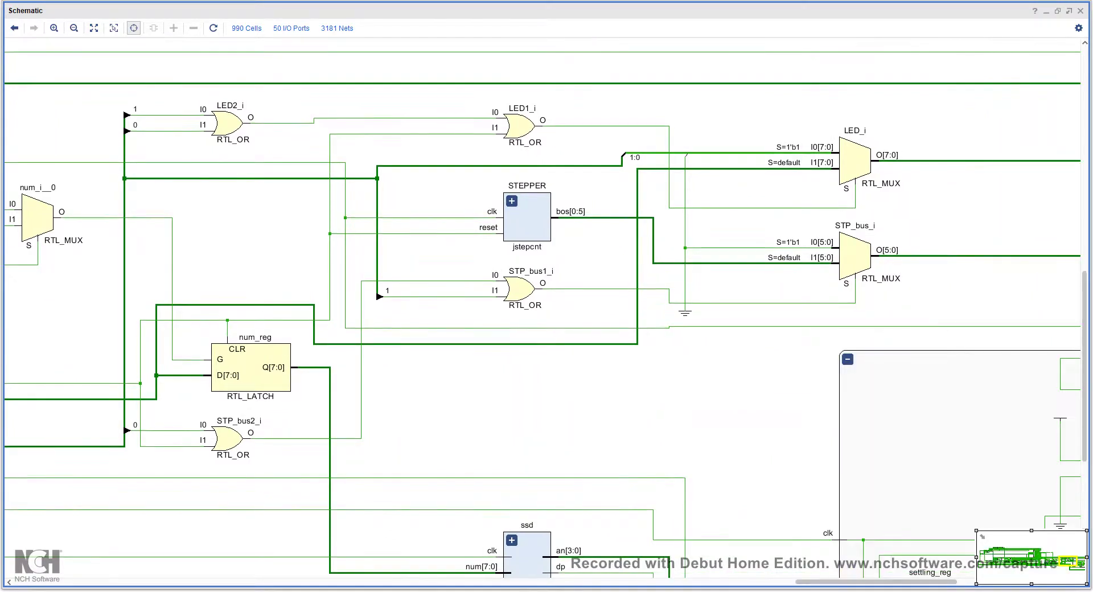
drag(876, 581, 970, 581)
drag(1084, 366, 1084, 429)
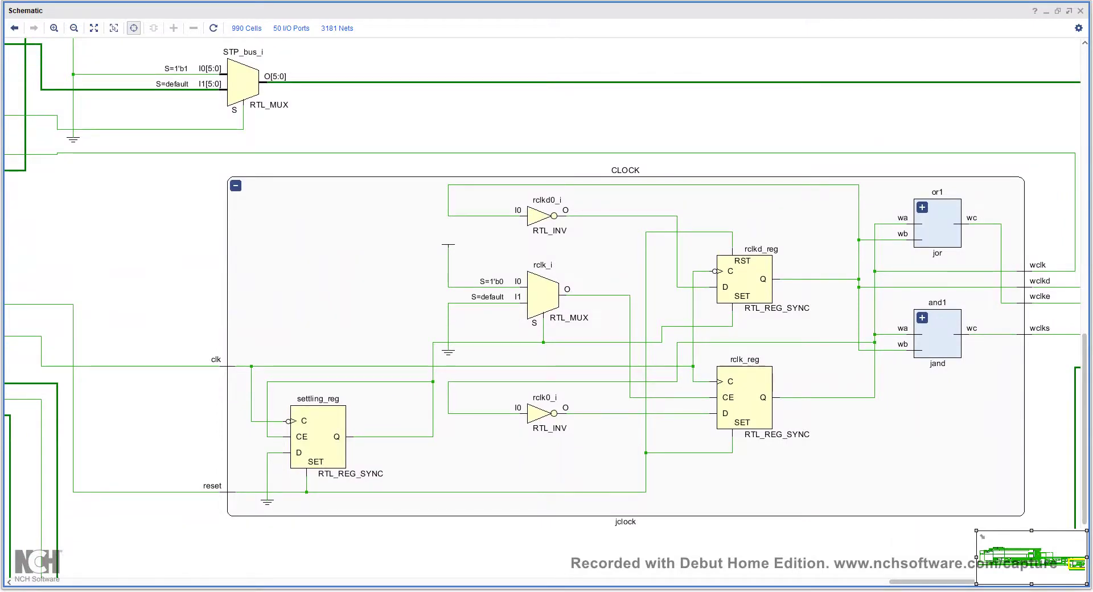
click(235, 186)
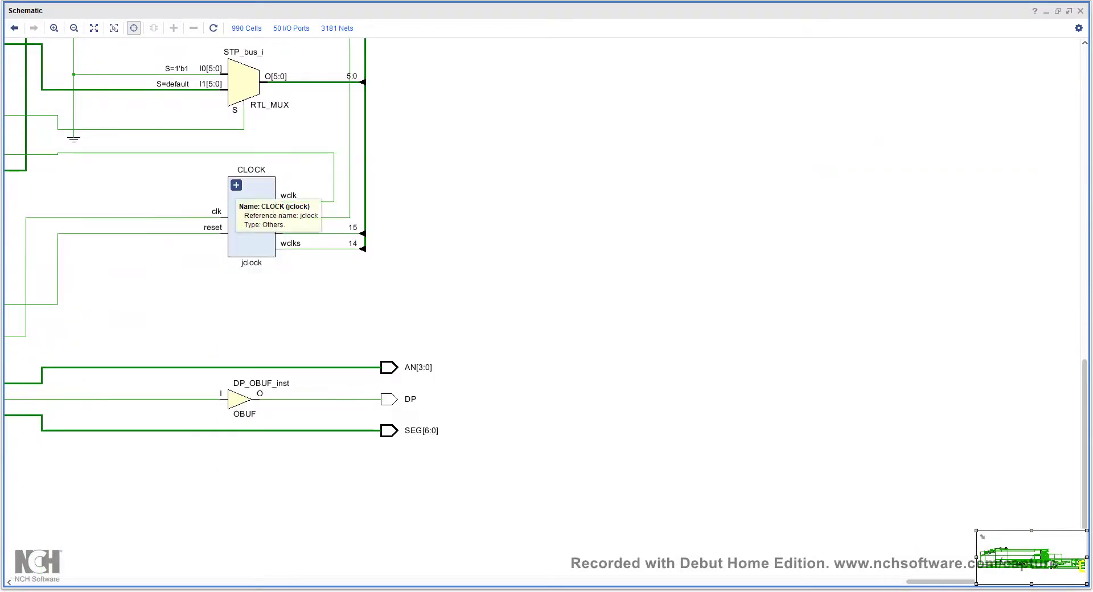
Expand the STEPPER block feeding the STP_bus_i multiplexer.
scroll(250, 251, up, 2)
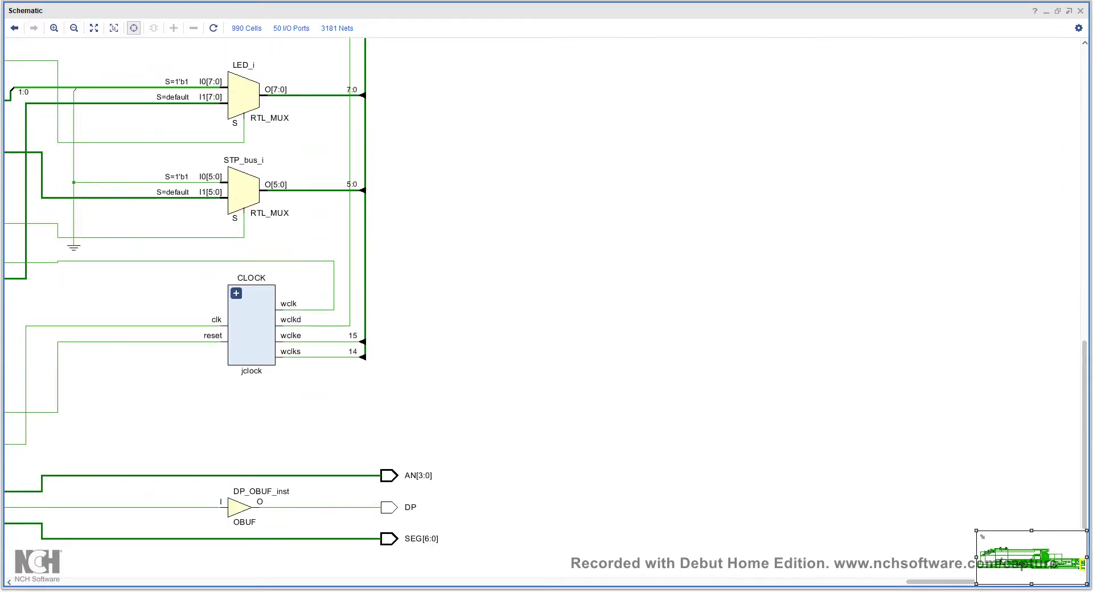
mouse_move(939, 581)
mouse_down()
mouse_move(899, 581)
mouse_move(939, 581)
mouse_up()
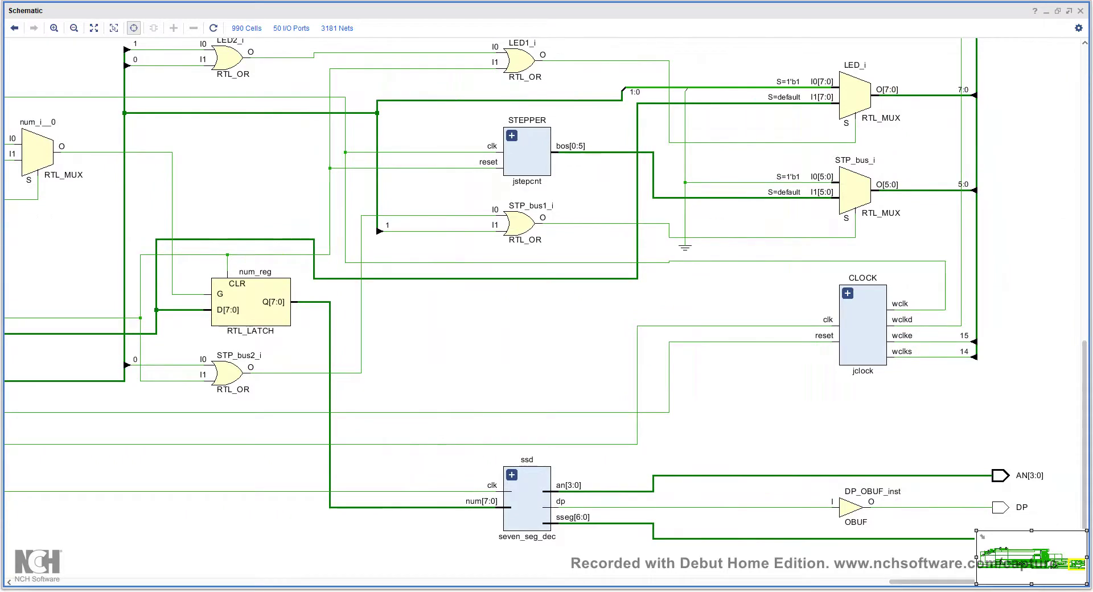
click(512, 136)
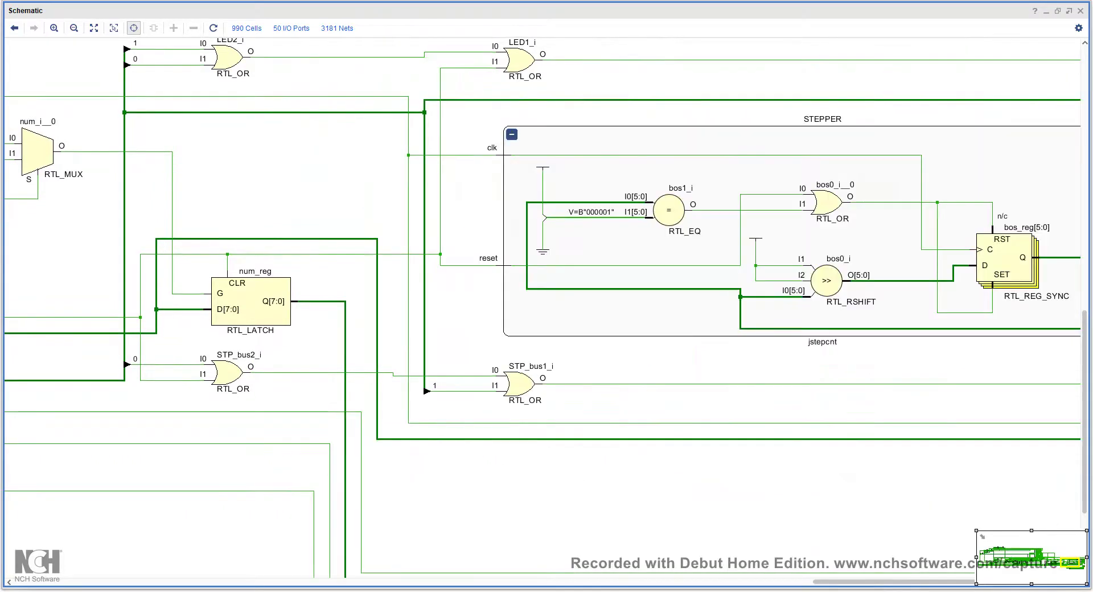
Look over the STEPPER block's internal logic through to its bos[0:5] output, and collapse the block again.
scroll(542, 312, right, 5)
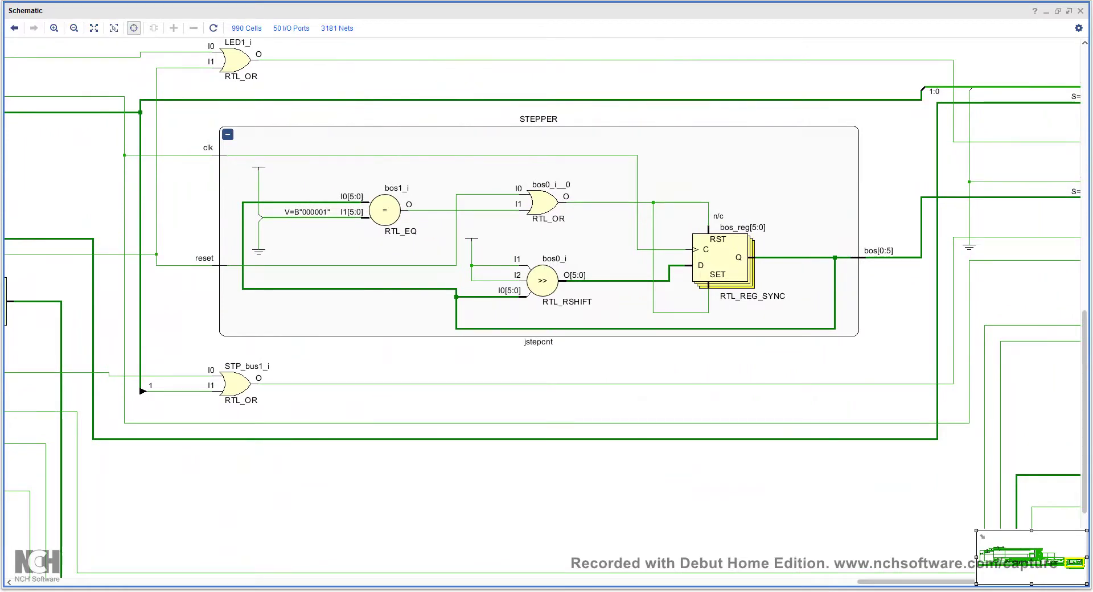
click(227, 135)
scroll(546, 310, up, 5)
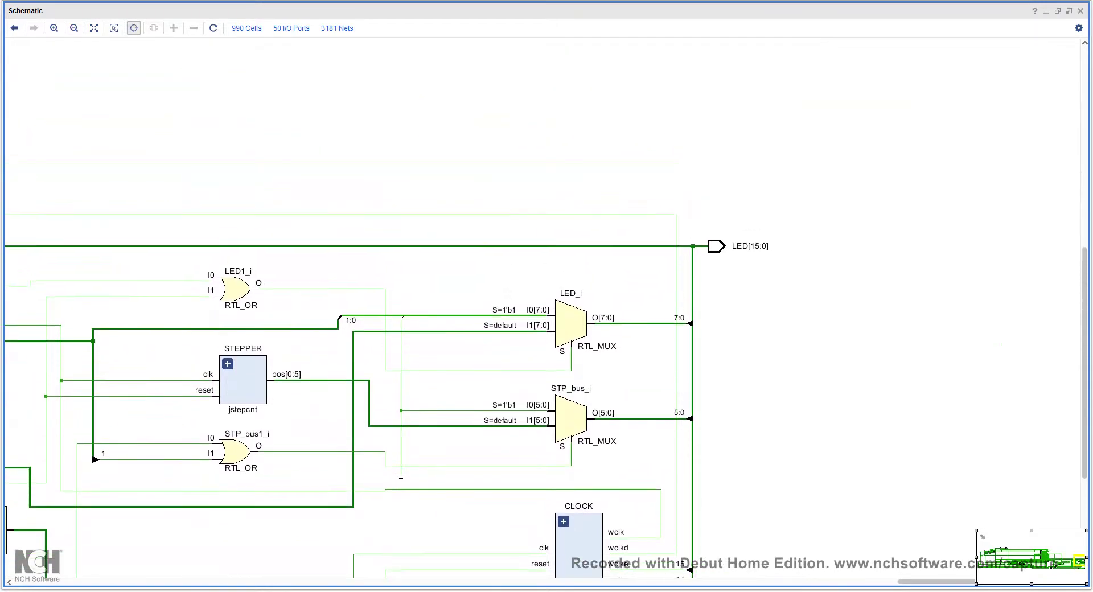
Trace the num and io_dev logic back to the CU block and expand that block.
drag(937, 582, 917, 581)
scroll(545, 309, left, 20)
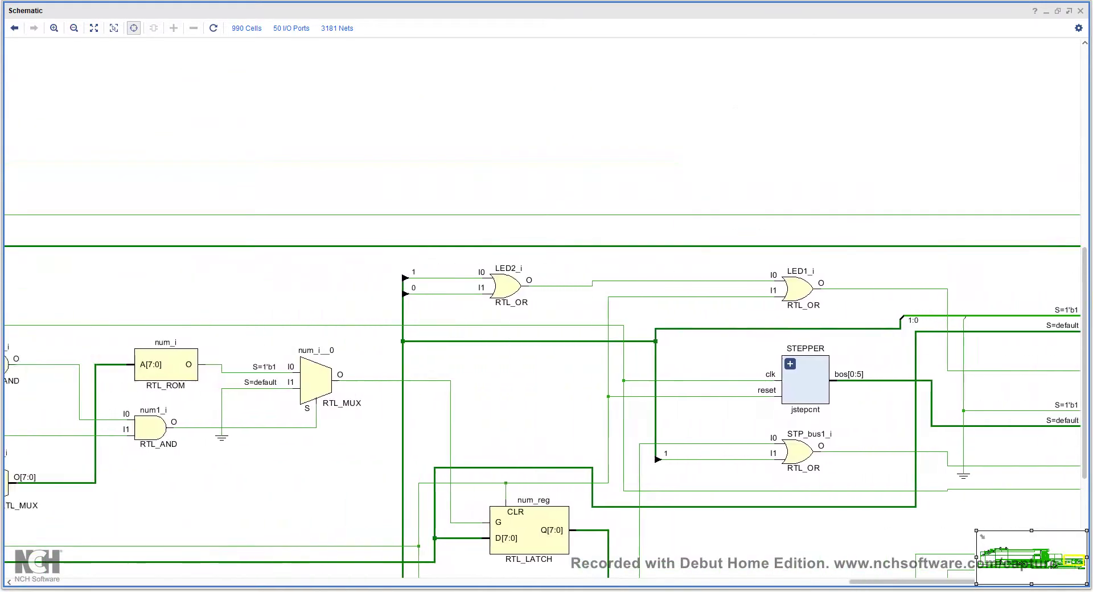
scroll(545, 309, left, 3)
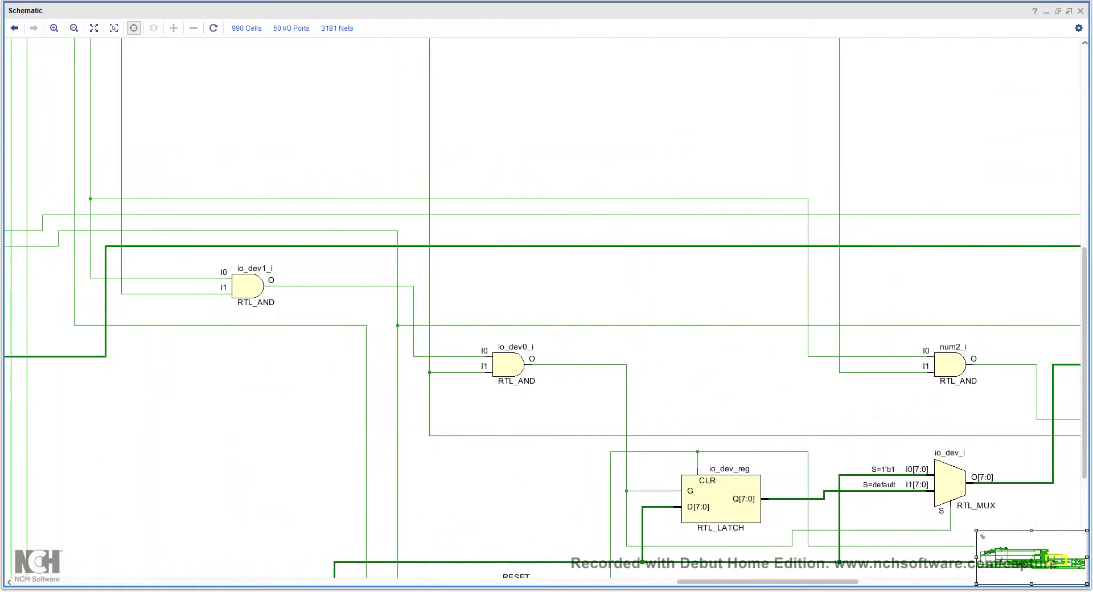
scroll(546, 309, up, 4)
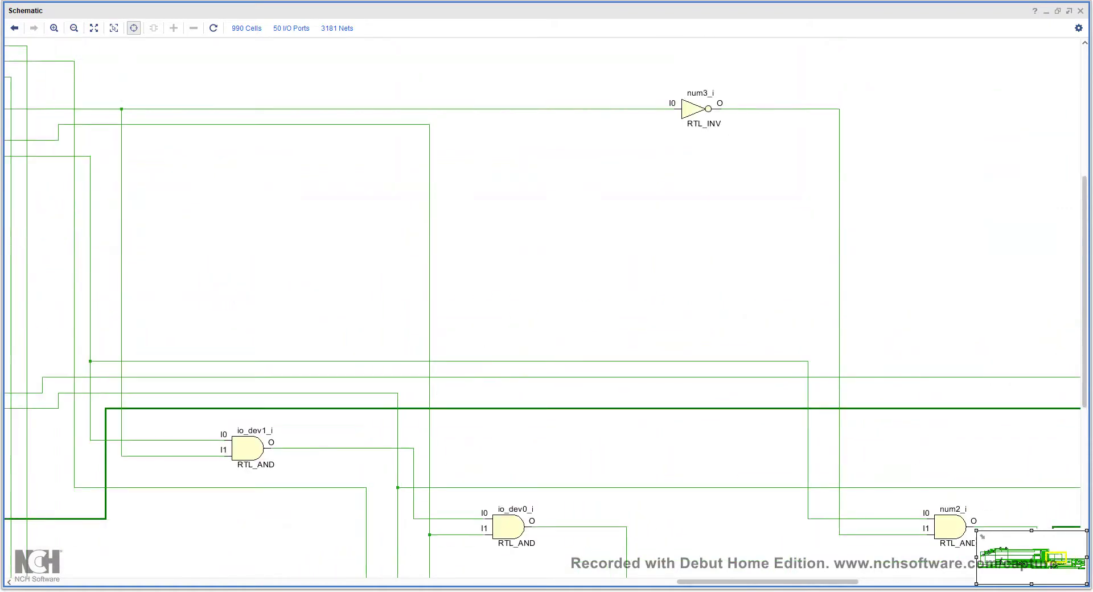
scroll(545, 309, up, 5)
scroll(545, 309, left, 18)
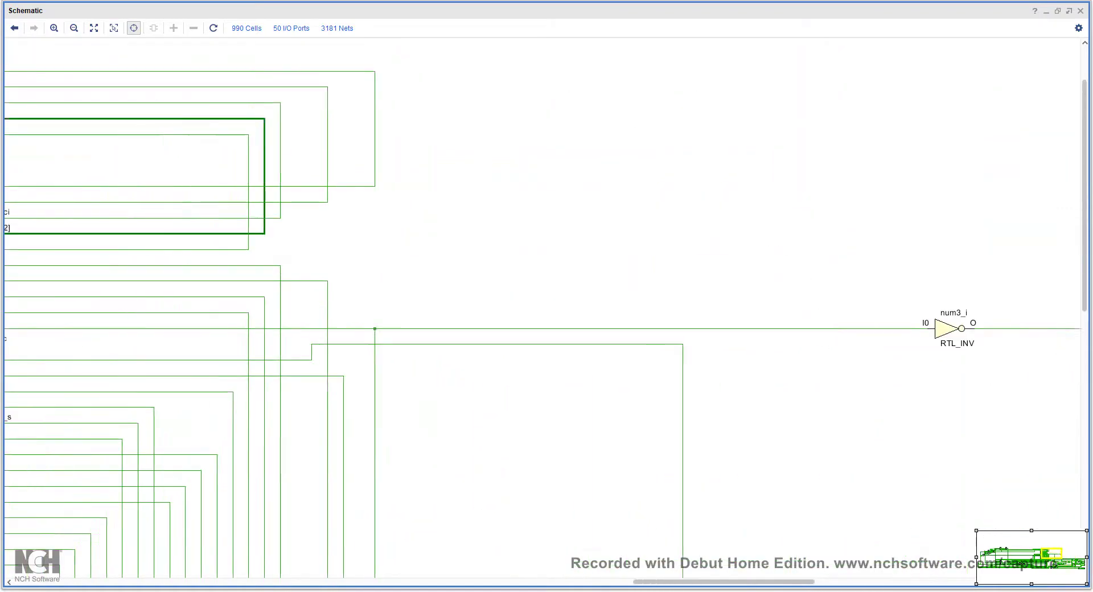
drag(1042, 554, 1048, 556)
scroll(546, 309, right, 2)
scroll(546, 309, up, 1)
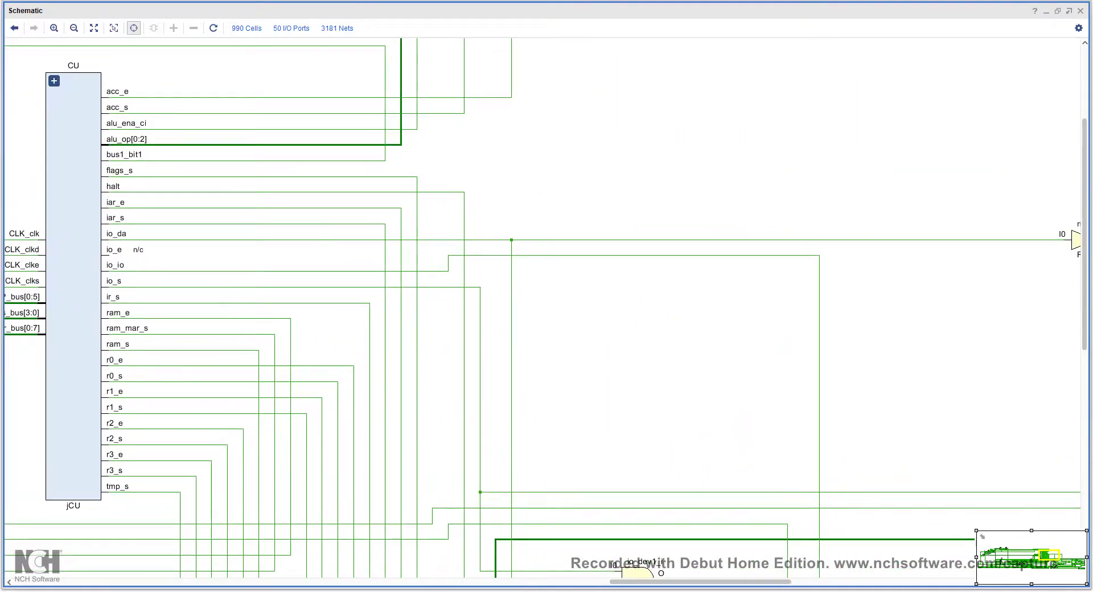
click(54, 81)
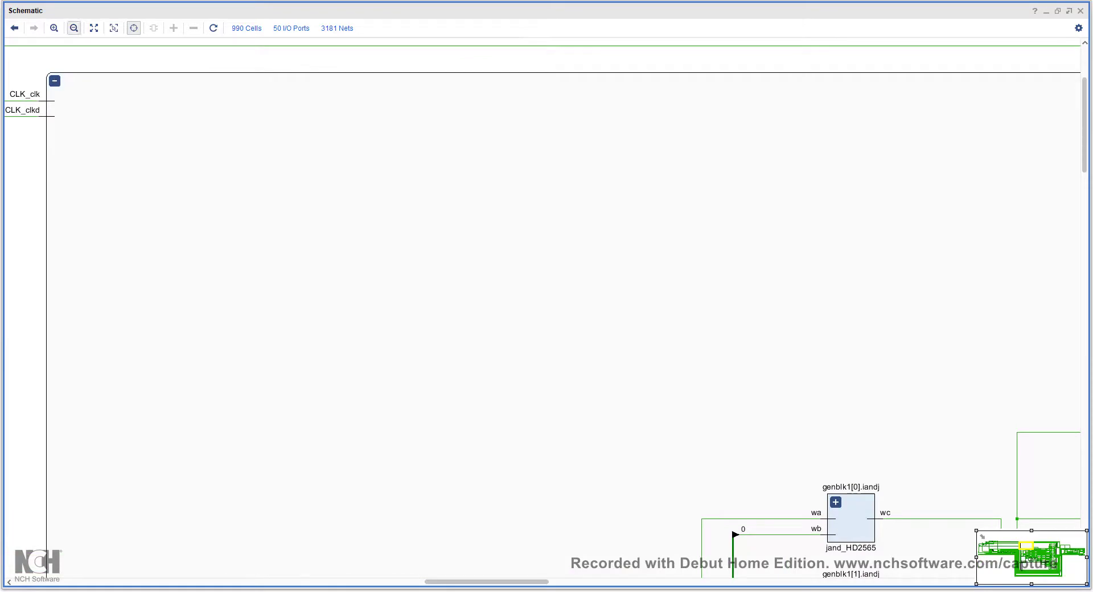
Examine the gates and sub-blocks inside the expanded CU block at a reduced scale.
click(74, 28)
click(75, 28)
click(74, 28)
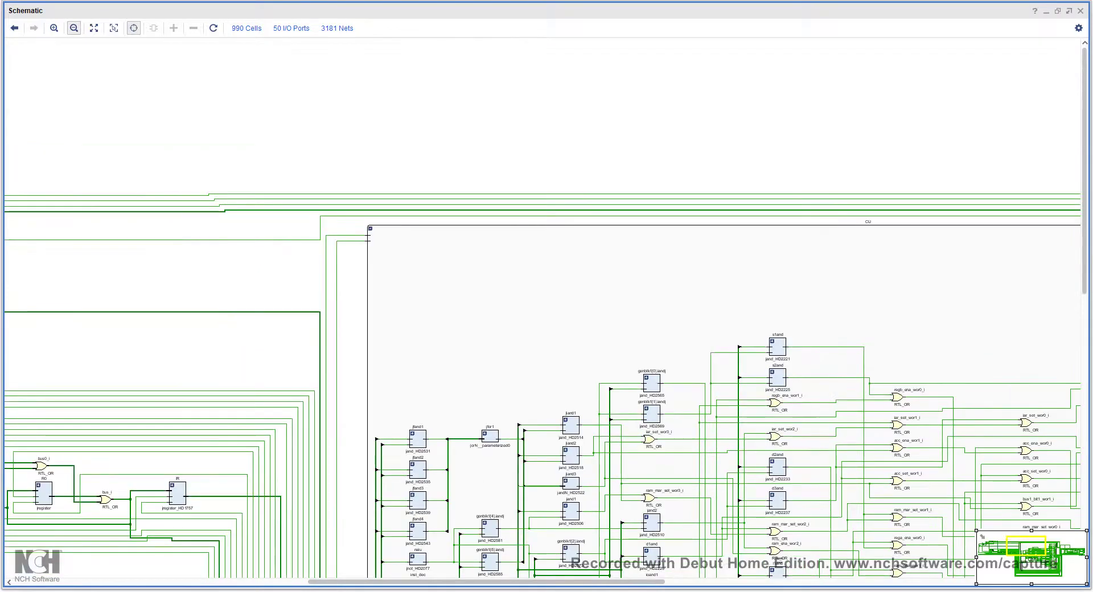
click(74, 28)
drag(486, 581, 568, 582)
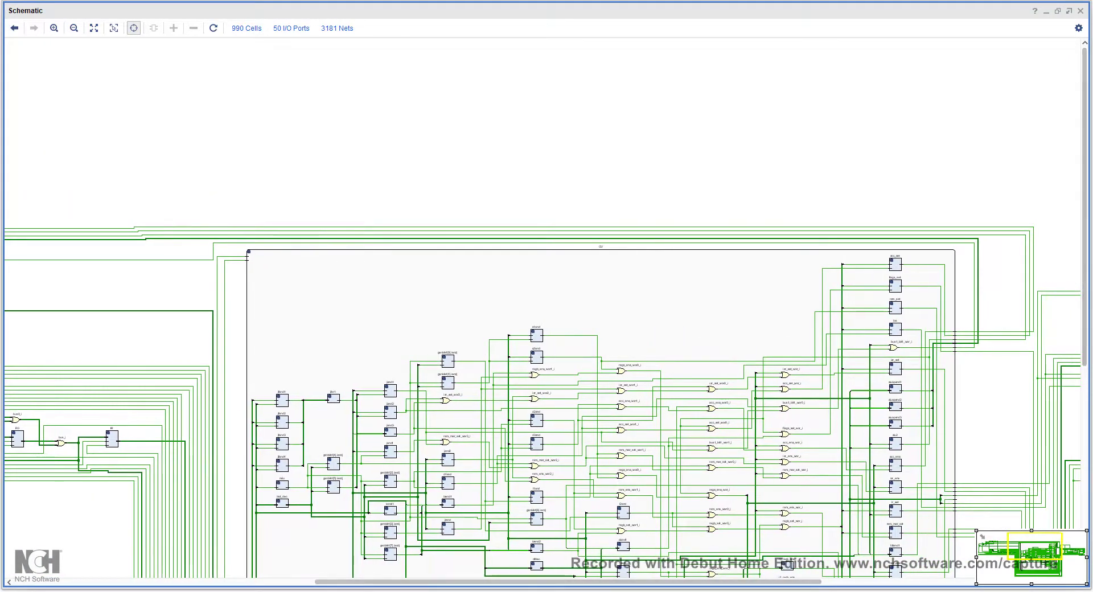
drag(1084, 207, 1085, 244)
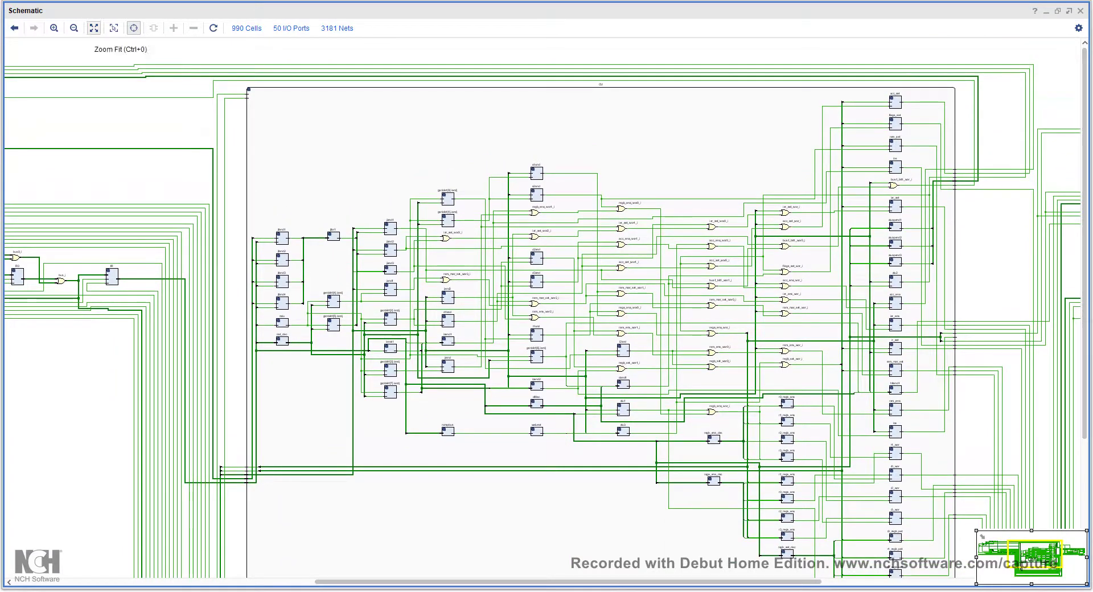
Show the whole schematic with the CU expanded, then collapse the CU block and fit the schematic to the view again.
click(94, 28)
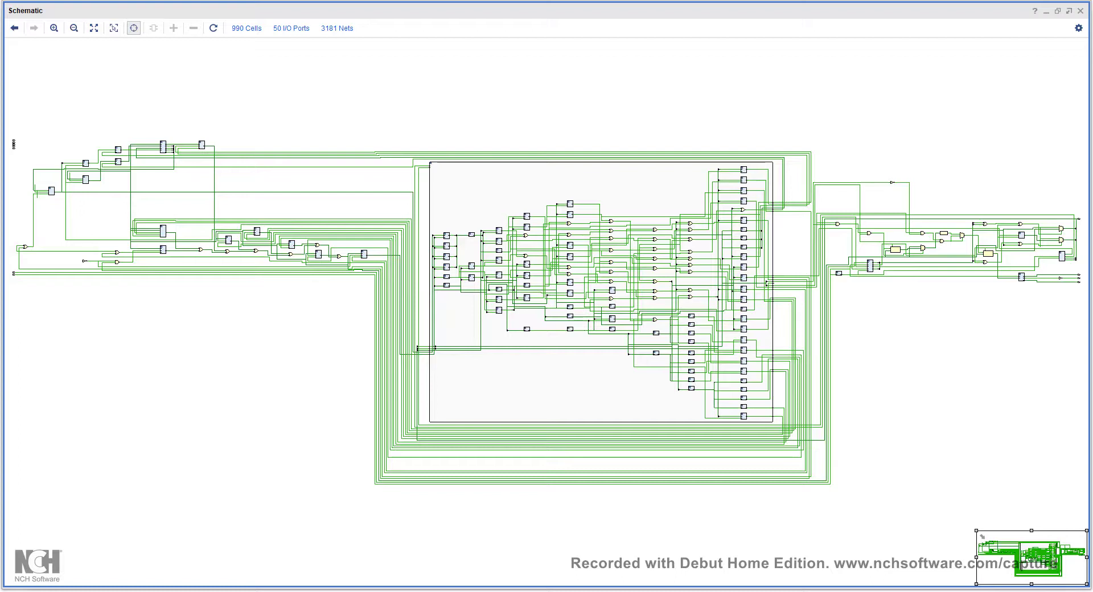
key(ctrl+z)
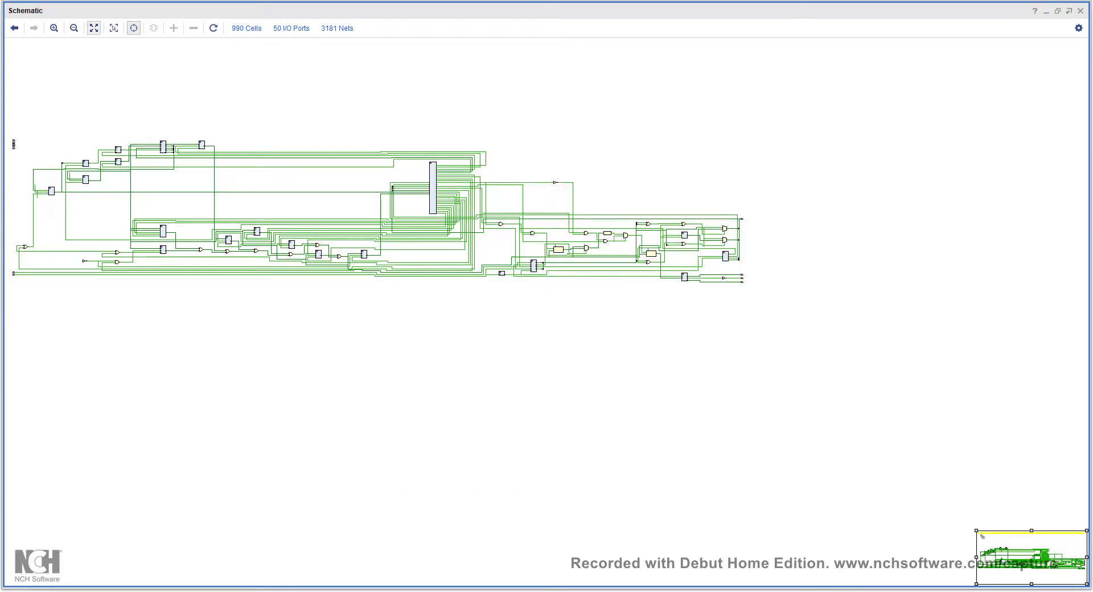
click(94, 28)
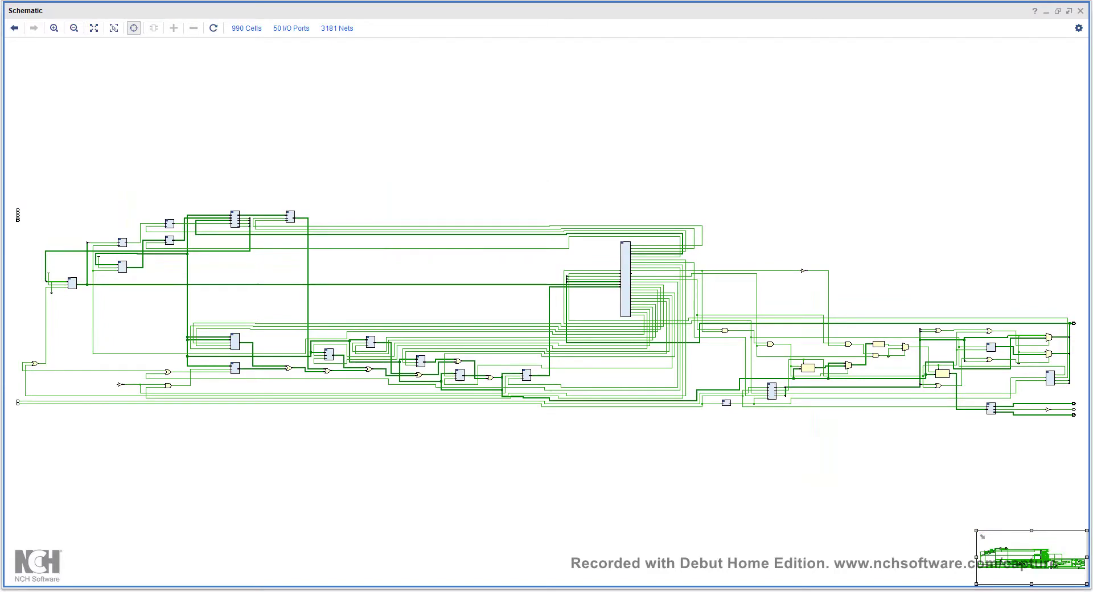